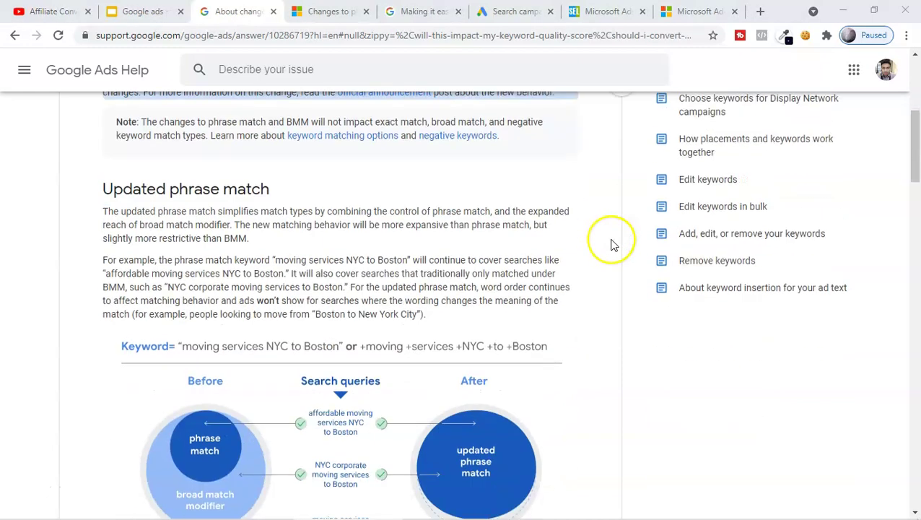
Step: Scroll past the diagram to the FAQ 'Should I convert my BMM keywords to phrase match?' and show its answer
scroll(610, 243, down, 3)
scroll(598, 232, up, 2)
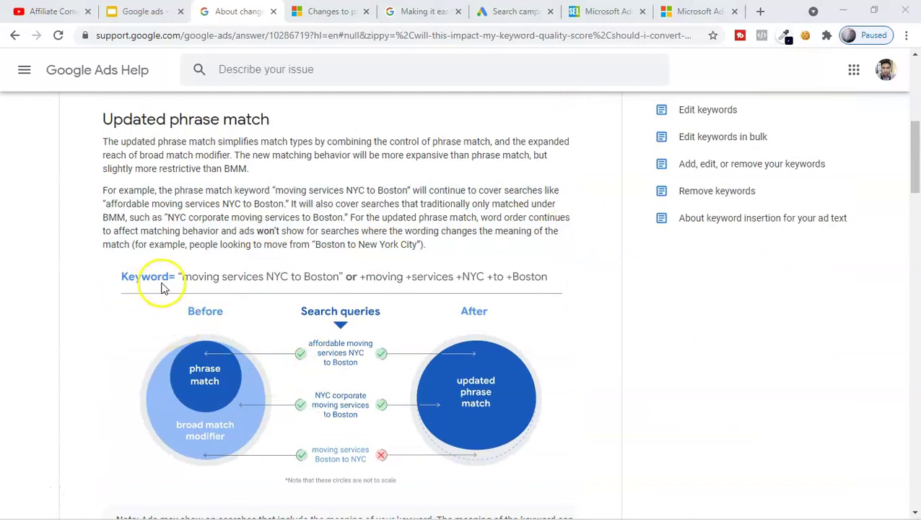
scroll(175, 297, down, 1)
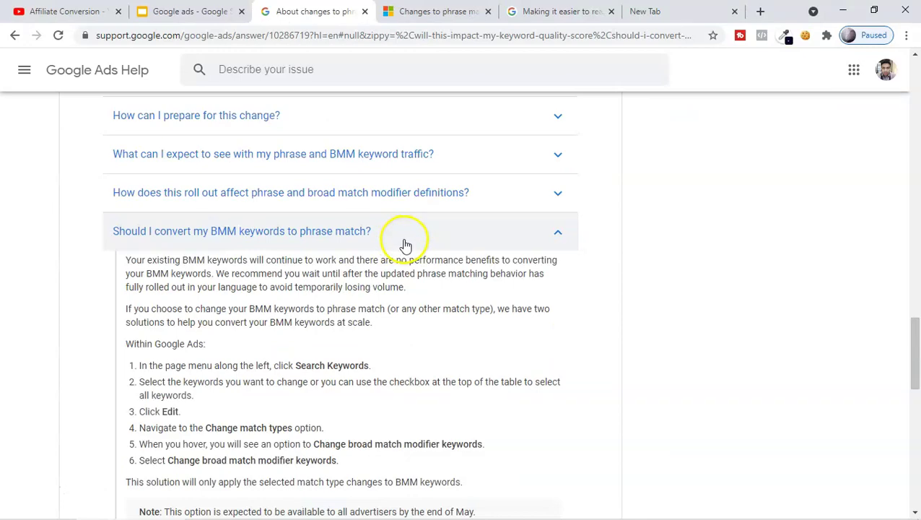
Step: Read the Microsoft blog post on phrase match changes, settling on its BMM changes FAQ
click(441, 11)
scroll(273, 421, down, 1)
scroll(273, 421, up, 4)
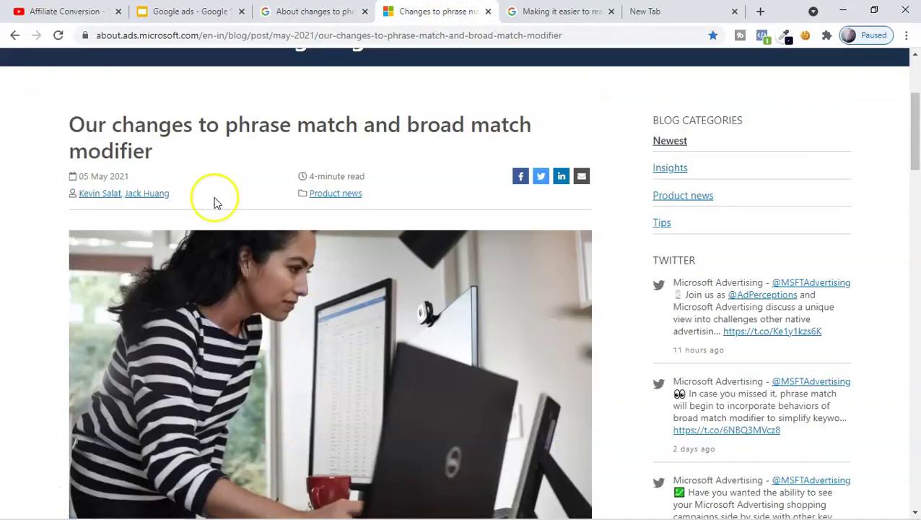
scroll(259, 123, up, 3)
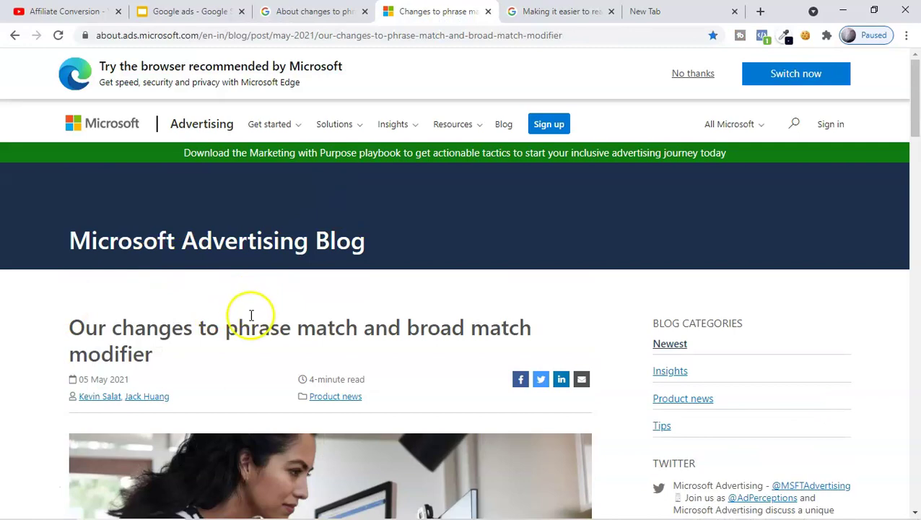
scroll(254, 346, down, 4)
scroll(249, 348, down, 5)
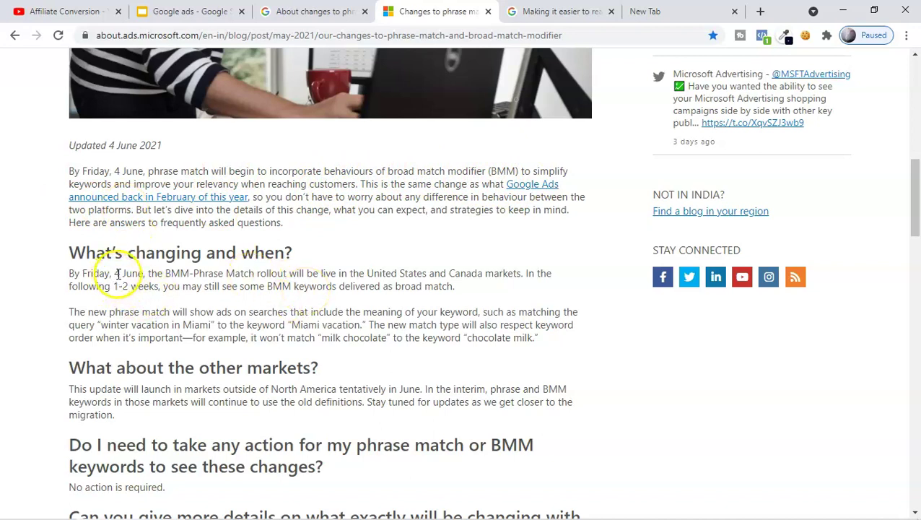
scroll(308, 350, down, 9)
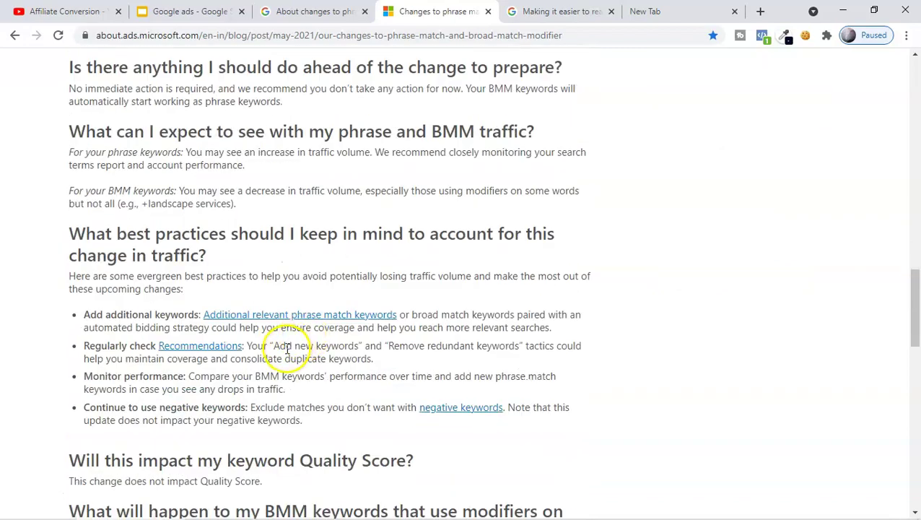
scroll(288, 350, down, 3)
scroll(287, 350, down, 5)
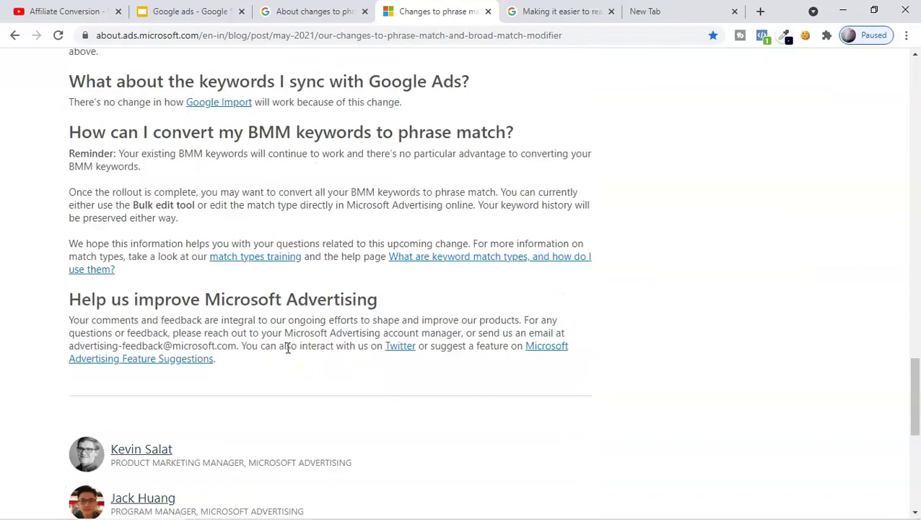
scroll(113, 160, up, 8)
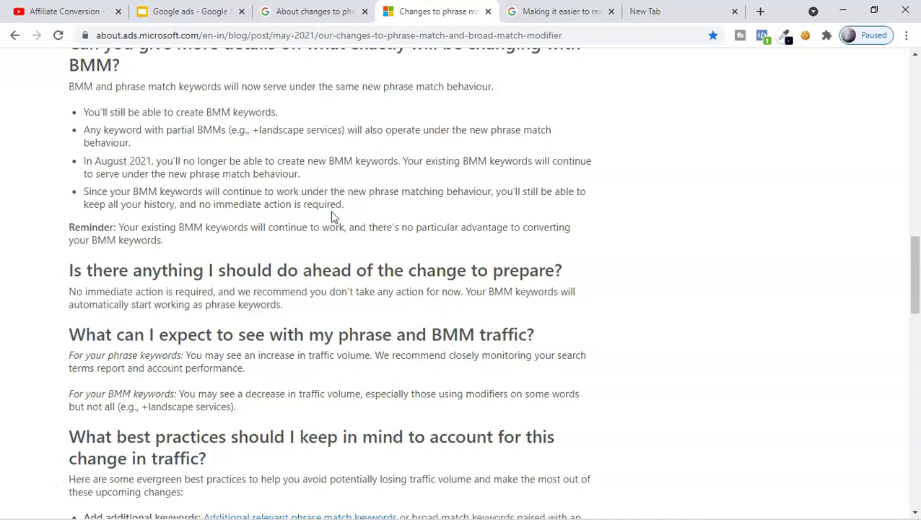
scroll(333, 217, up, 1)
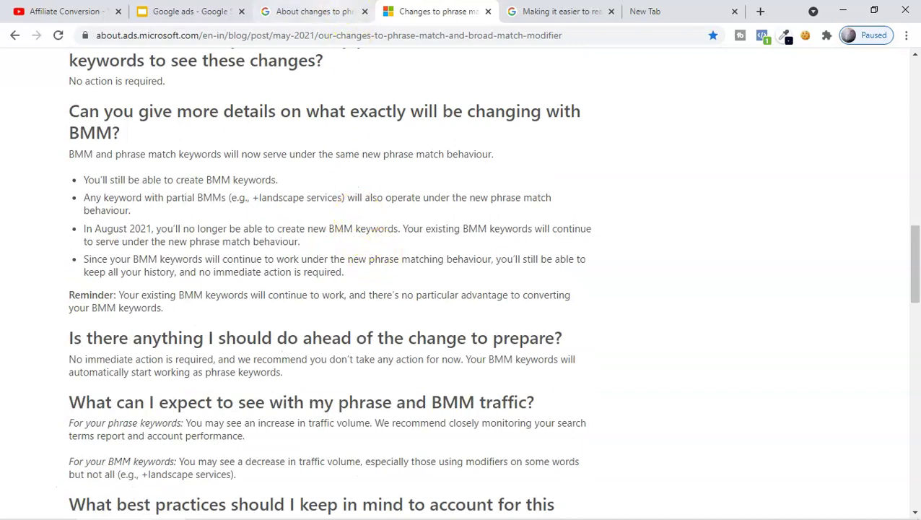
Step: Back on the Google help article, find the language rollout section ending BMM creation in July 2021
click(314, 11)
scroll(424, 351, down, 1)
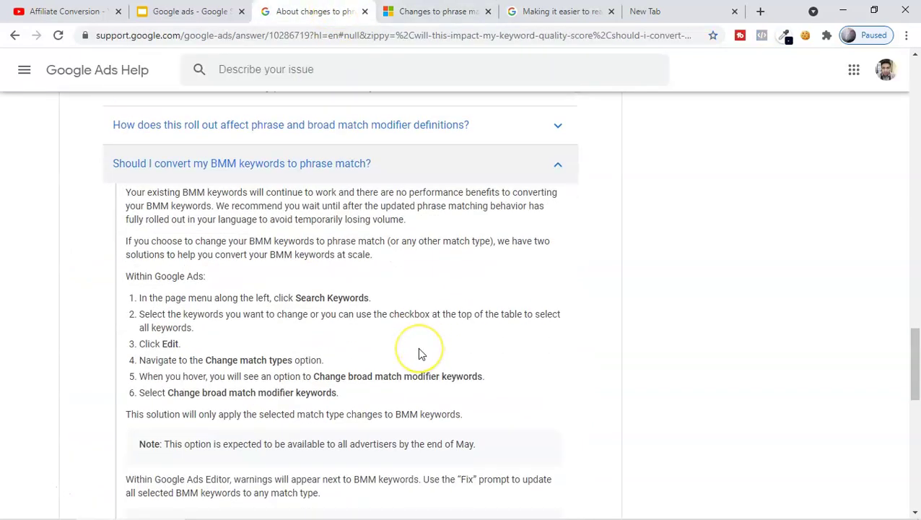
scroll(422, 354, up, 6)
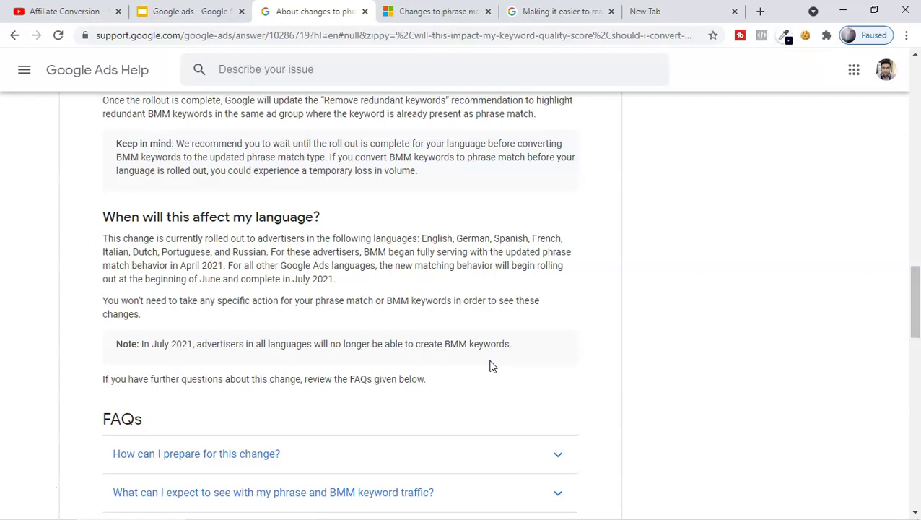
scroll(492, 367, up, 2)
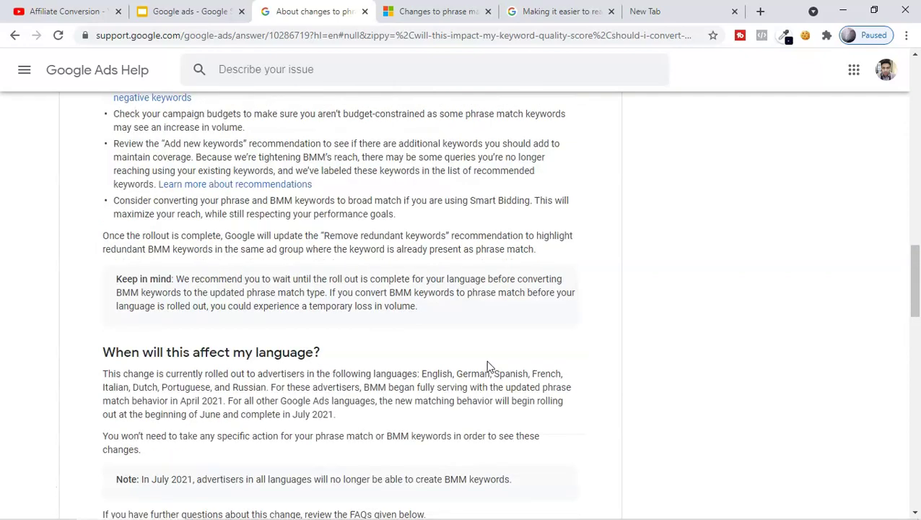
scroll(486, 362, up, 7)
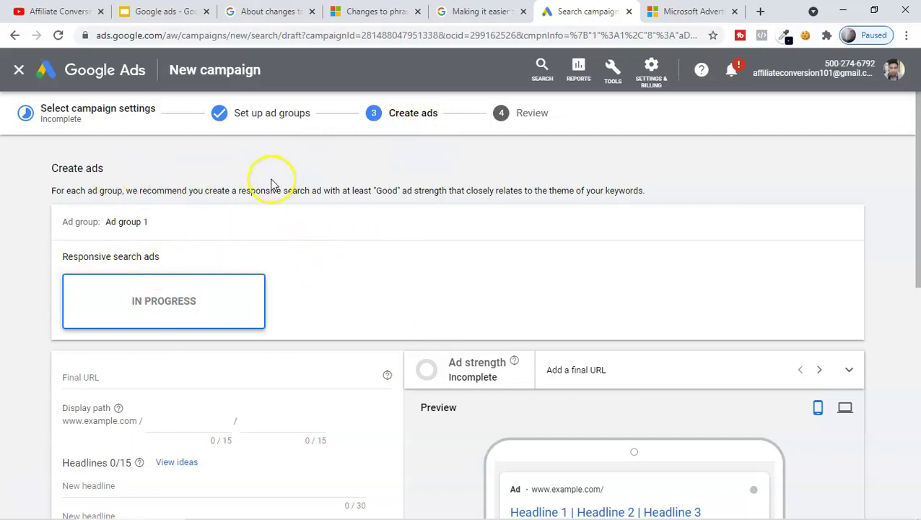
Step: Look over the empty responsive search ad form in Google Ads
scroll(289, 328, down, 3)
scroll(294, 331, up, 2)
scroll(307, 284, up, 1)
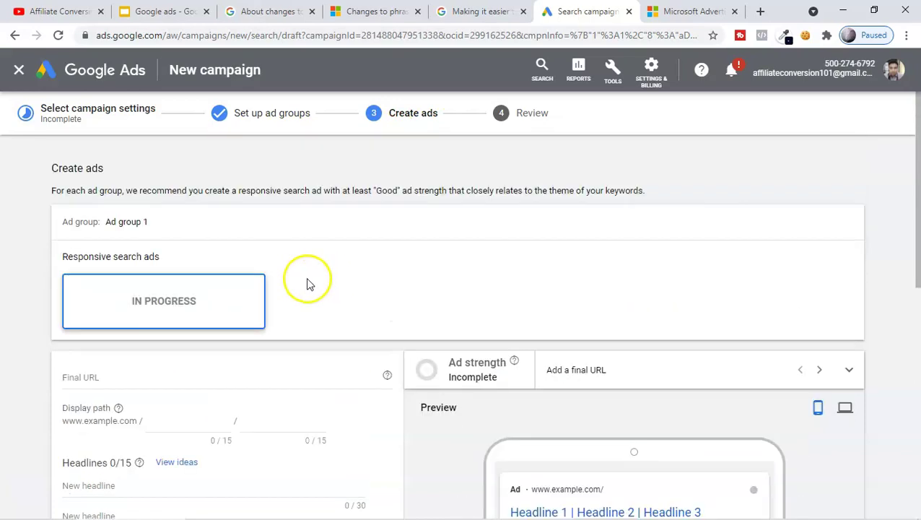
scroll(260, 306, down, 1)
scroll(266, 308, down, 5)
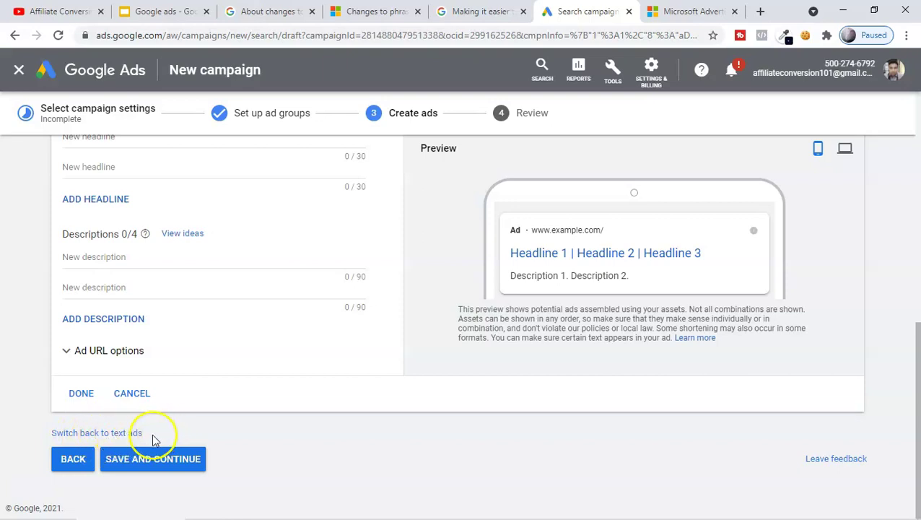
scroll(265, 391, up, 5)
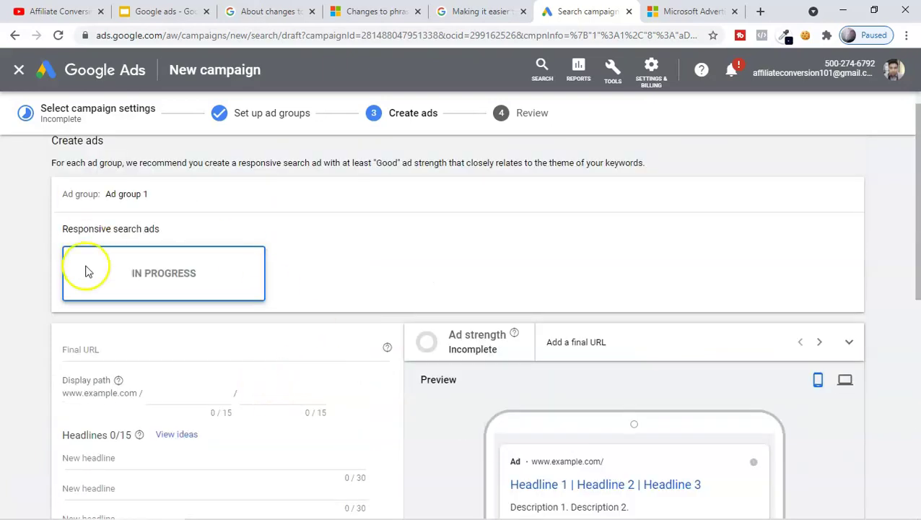
scroll(247, 347, up, 1)
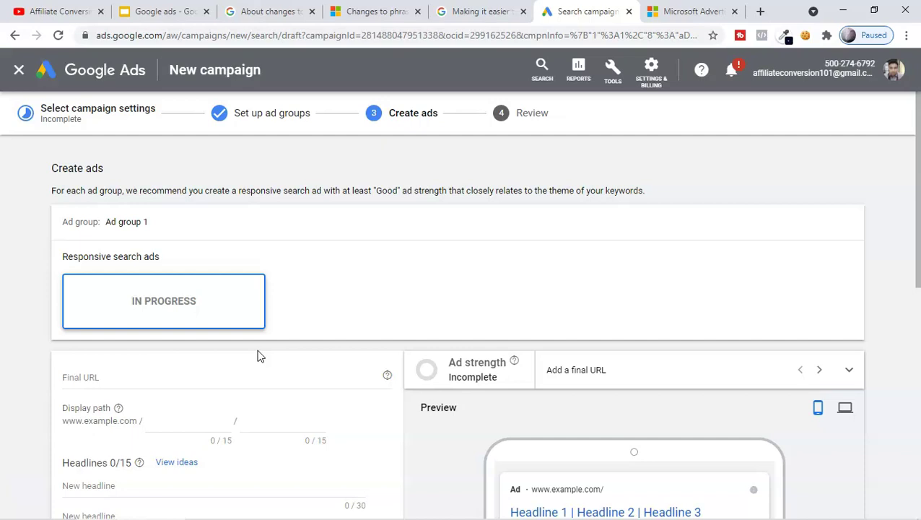
Step: Read the Search Engine Land article and highlight 'Manual CPC' in its headline
scroll(261, 357, down, 10)
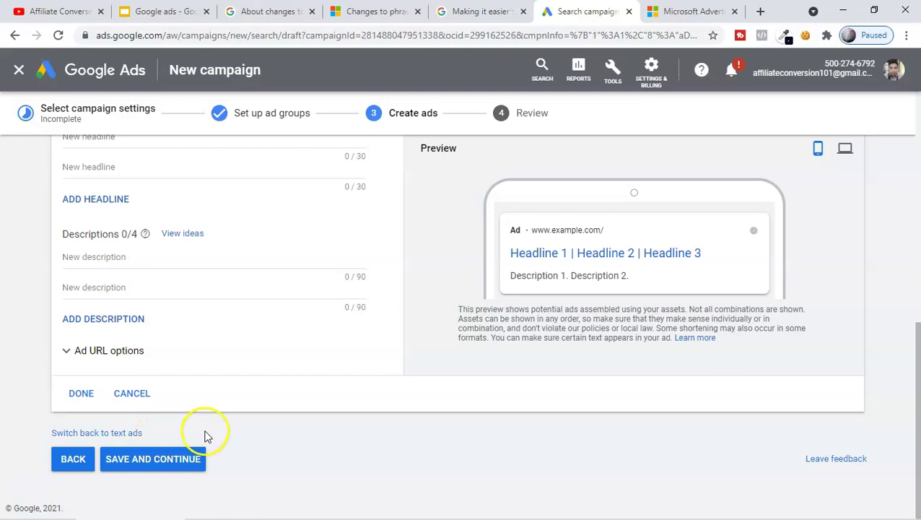
scroll(206, 435, up, 5)
scroll(205, 436, up, 2)
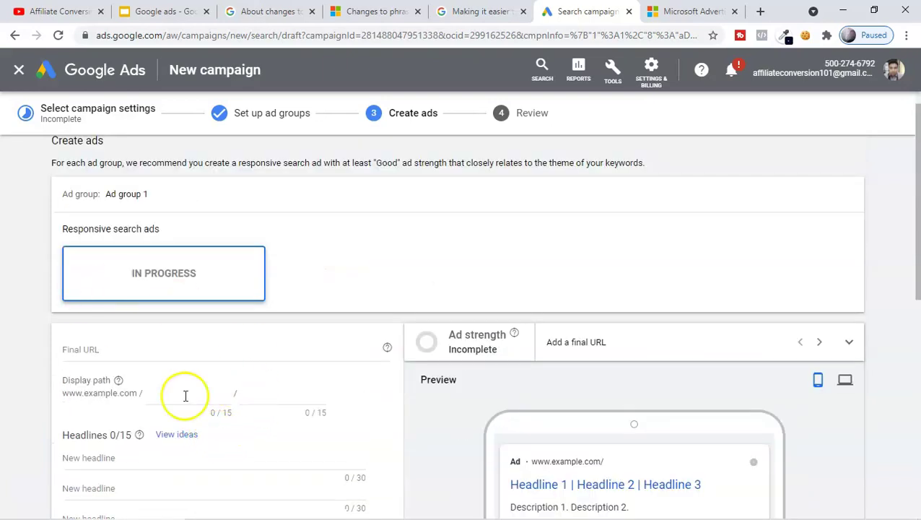
scroll(226, 374, down, 3)
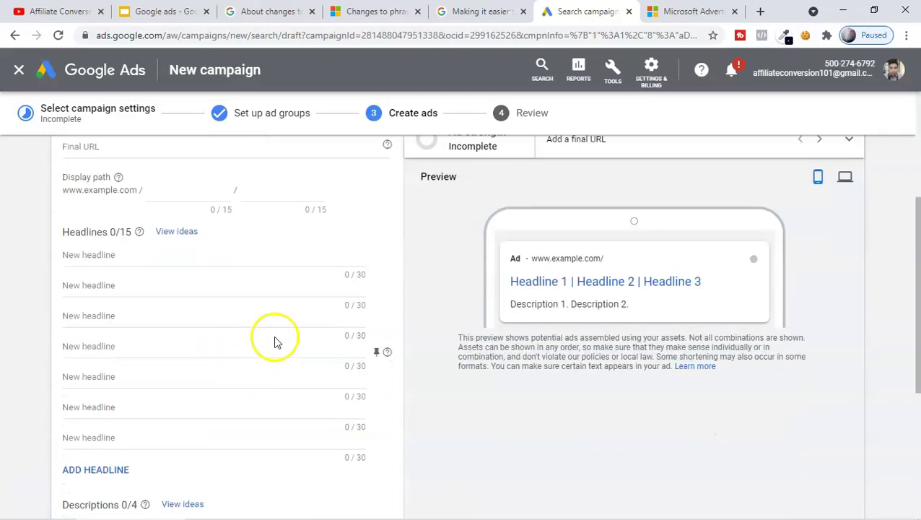
scroll(158, 311, down, 1)
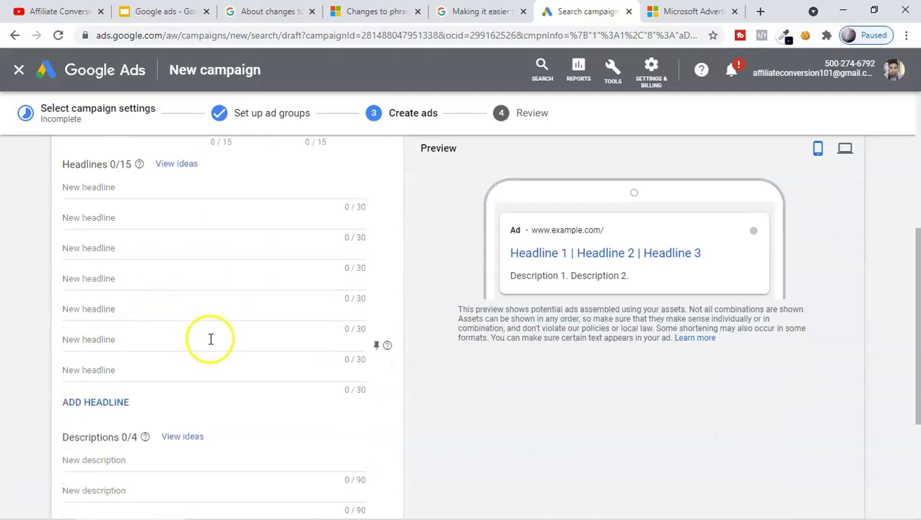
scroll(204, 357, up, 1)
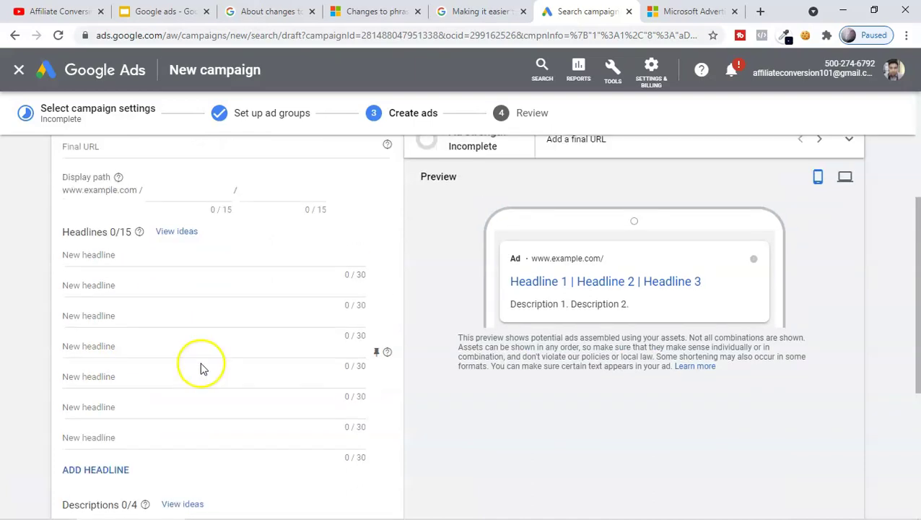
scroll(209, 371, down, 4)
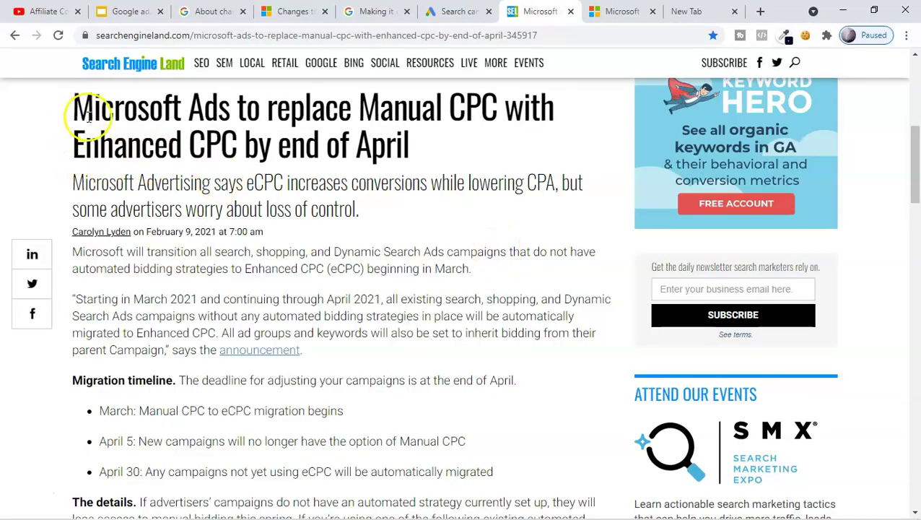
drag(358, 106, 495, 107)
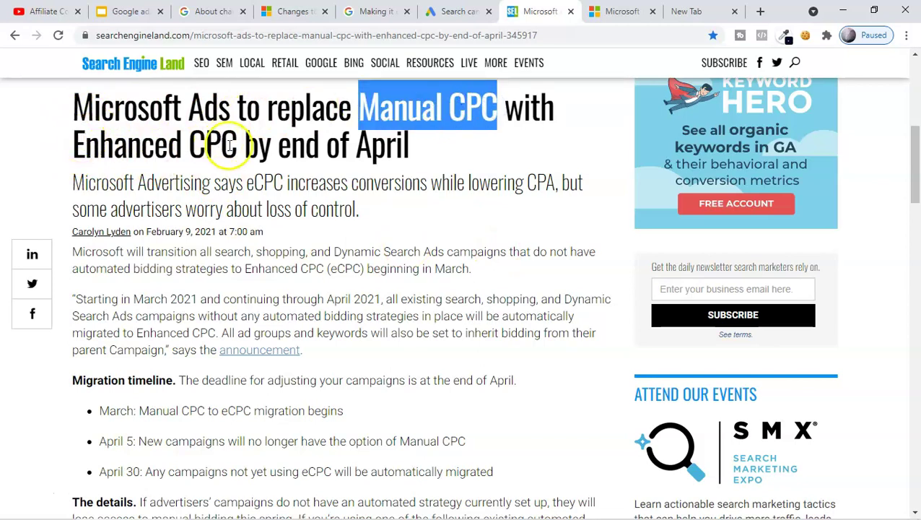
Step: Confirm Enhanced CPC as the biofit campaign's bid strategy, then go back to Google Ads Help
click(626, 11)
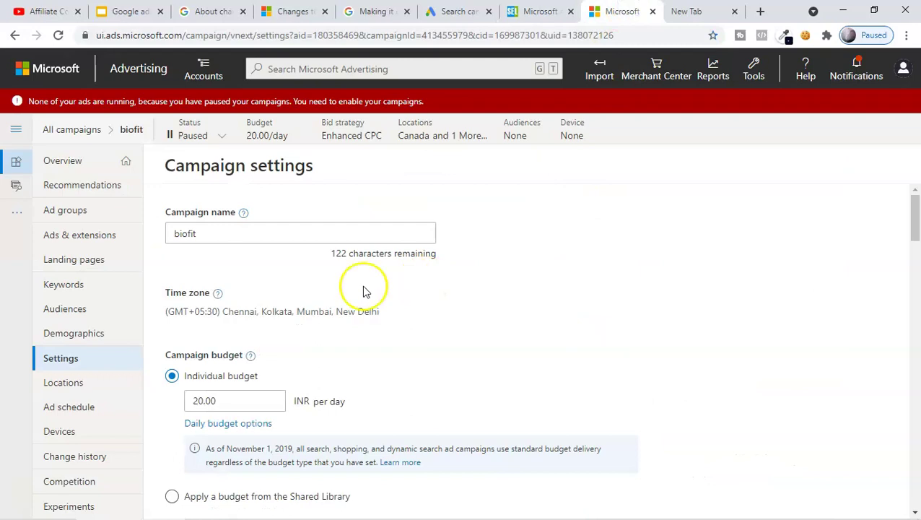
scroll(298, 275, down, 4)
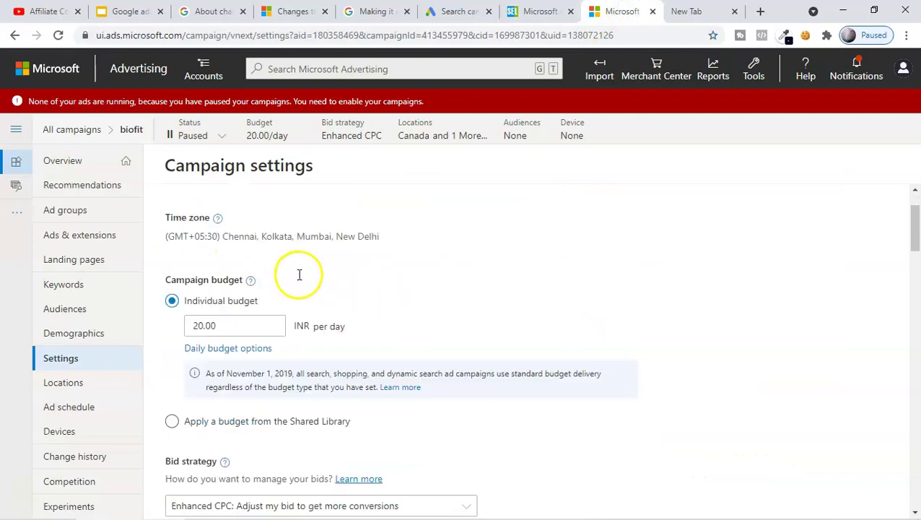
scroll(298, 283, down, 1)
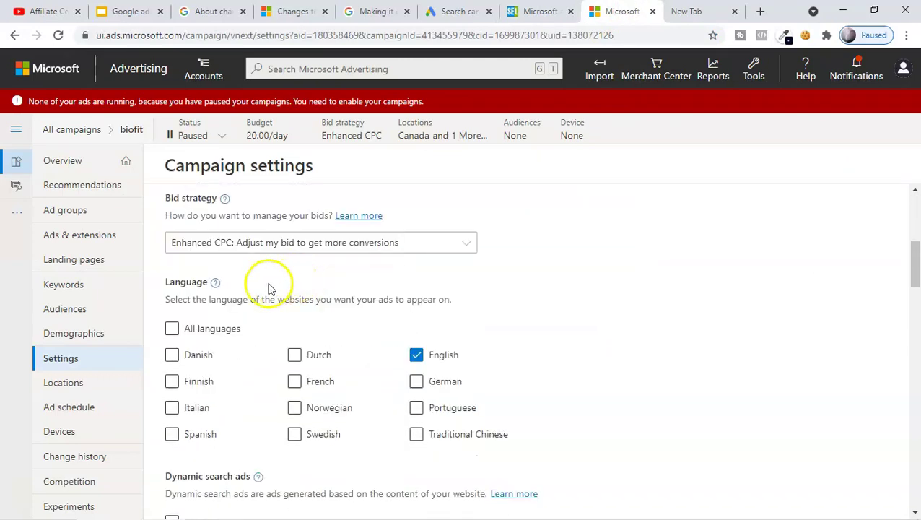
click(221, 247)
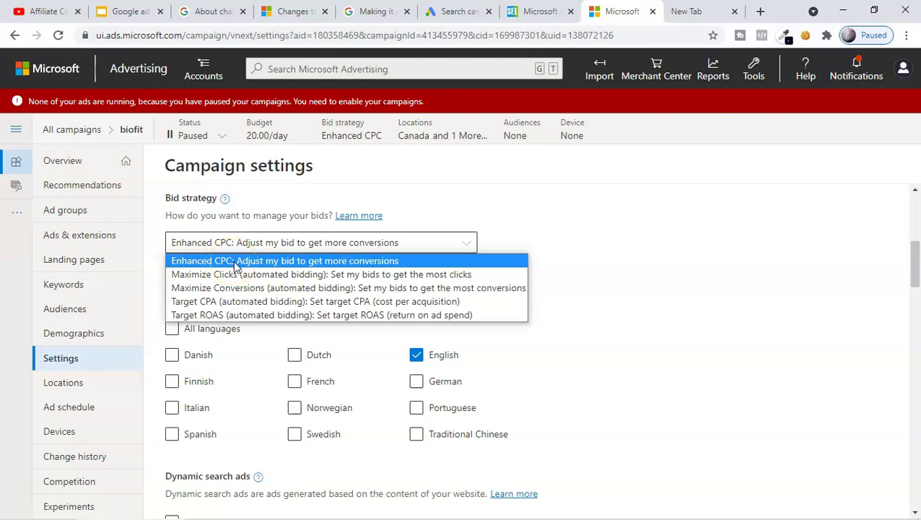
click(233, 263)
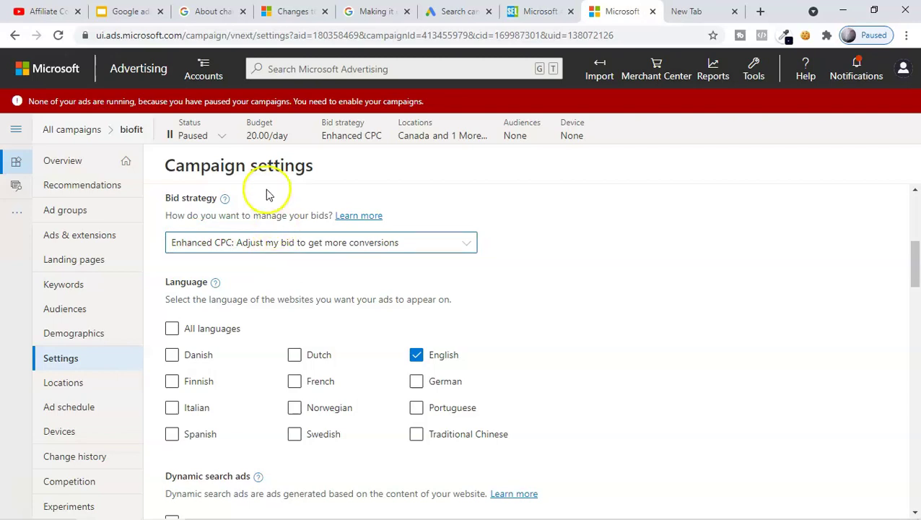
click(209, 10)
scroll(400, 269, up, 10)
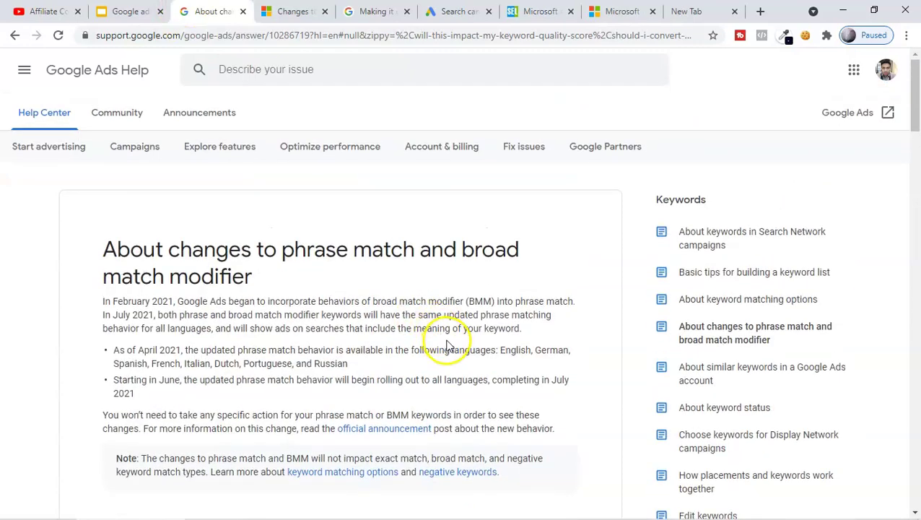
Step: Review the article's note that updated phrase matching reaches all languages by July 2021, then go to YouTube
scroll(444, 346, down, 1)
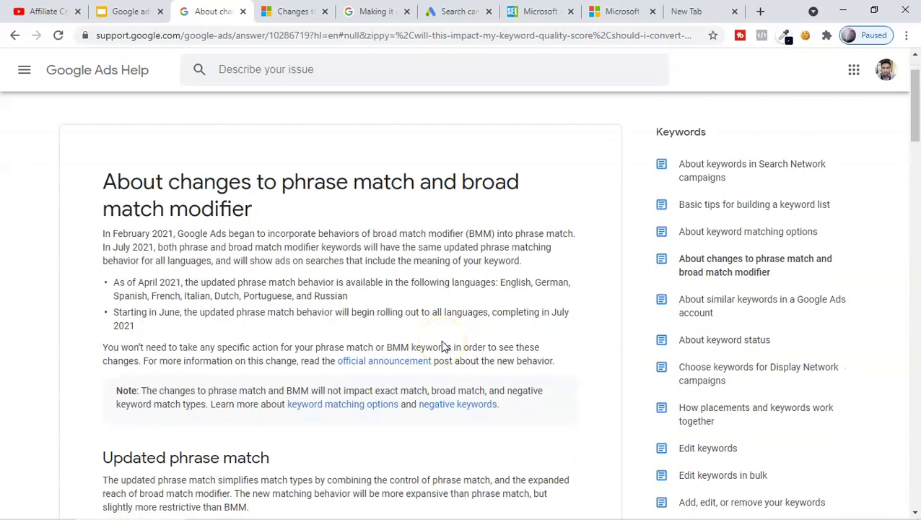
click(457, 343)
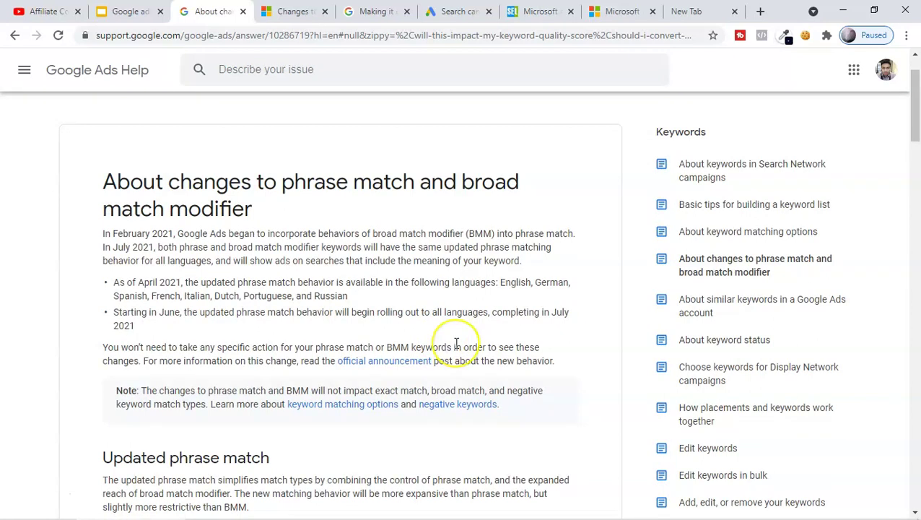
click(55, 11)
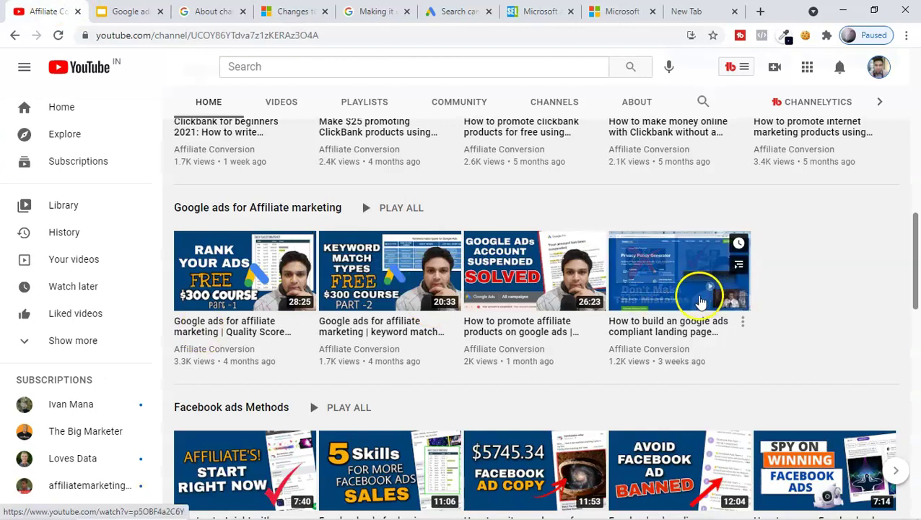